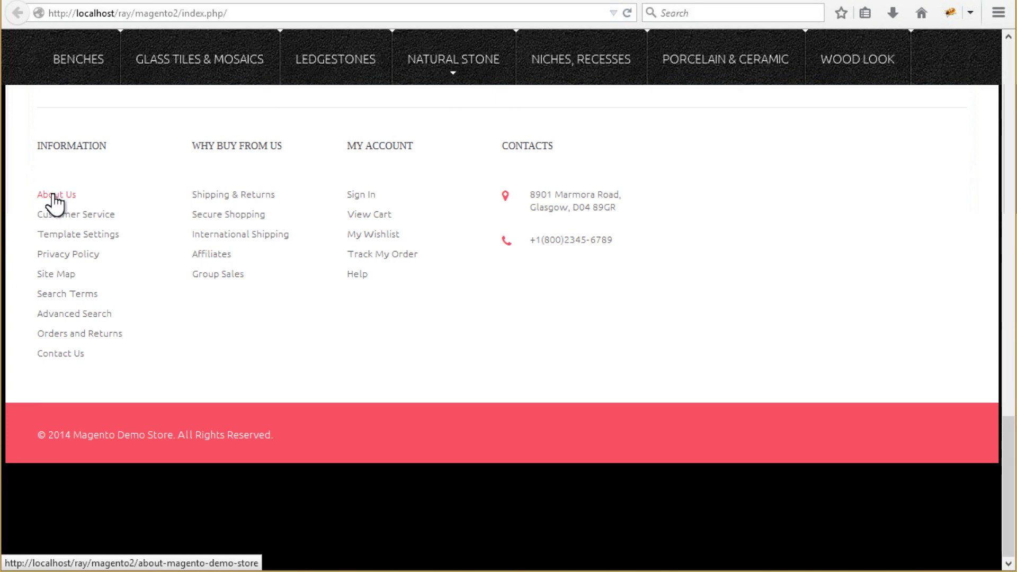
Open the About Us page from the storefront footer and check its URL
{"action": "left_click", "coordinate": [55, 196]}
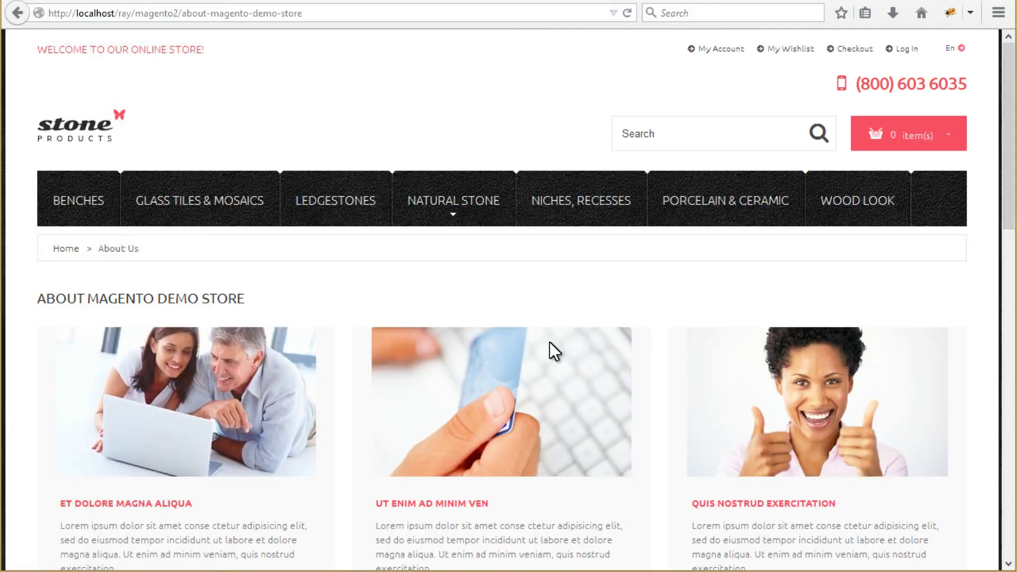
{"action": "left_click_drag", "start_coordinate": [183, 13], "coordinate": [521, 98]}
{"action": "mouse_move", "coordinate": [1009, 180]}
{"action": "left_mouse_down"}
{"action": "mouse_move", "coordinate": [1009, 347]}
{"action": "mouse_move", "coordinate": [1012, 177]}
{"action": "left_mouse_up"}
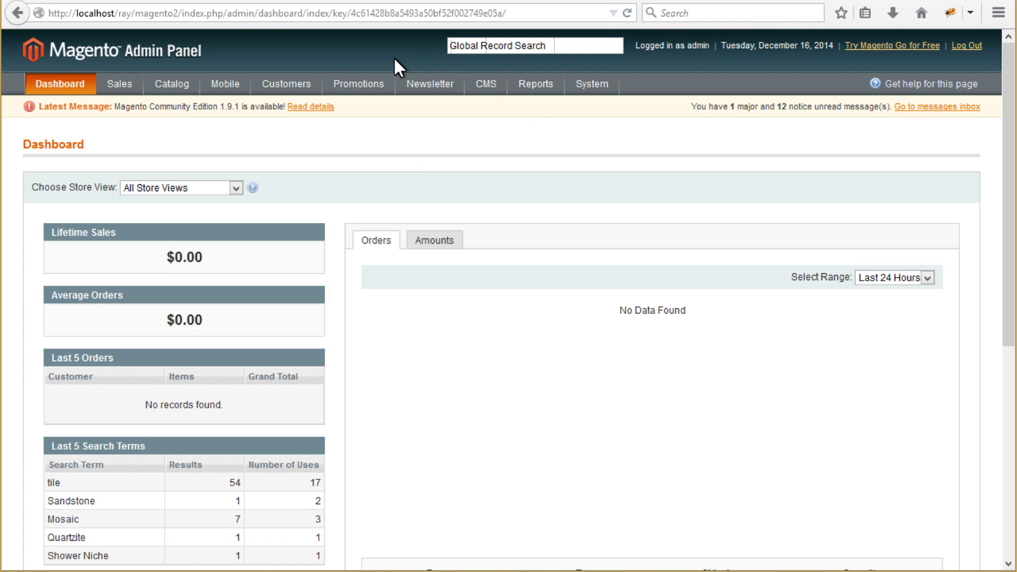
Switch to the Magento admin panel and open the About Us CMS page for editing
{"action": "mouse_move", "coordinate": [486, 80]}
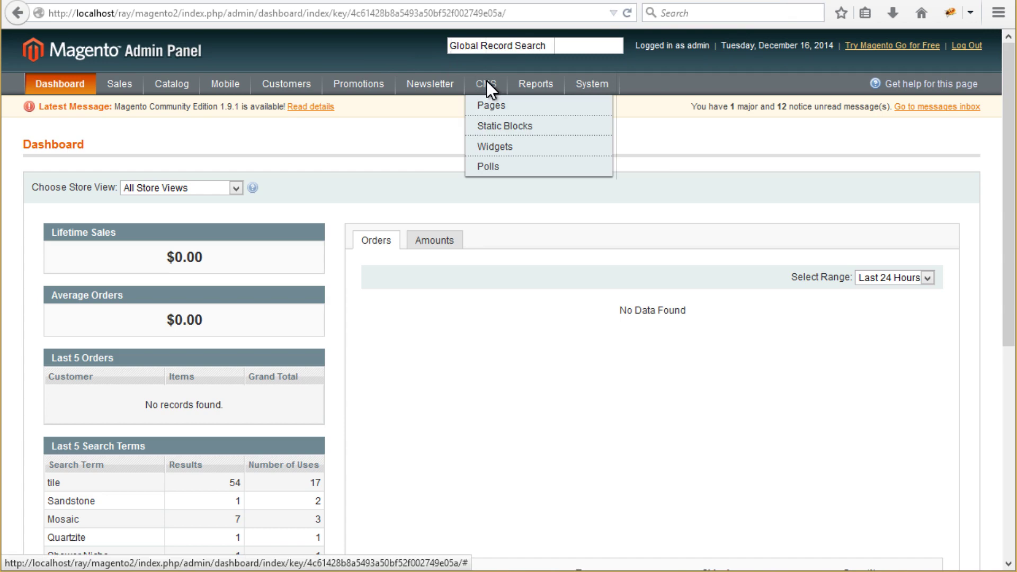
{"action": "left_click", "coordinate": [491, 111]}
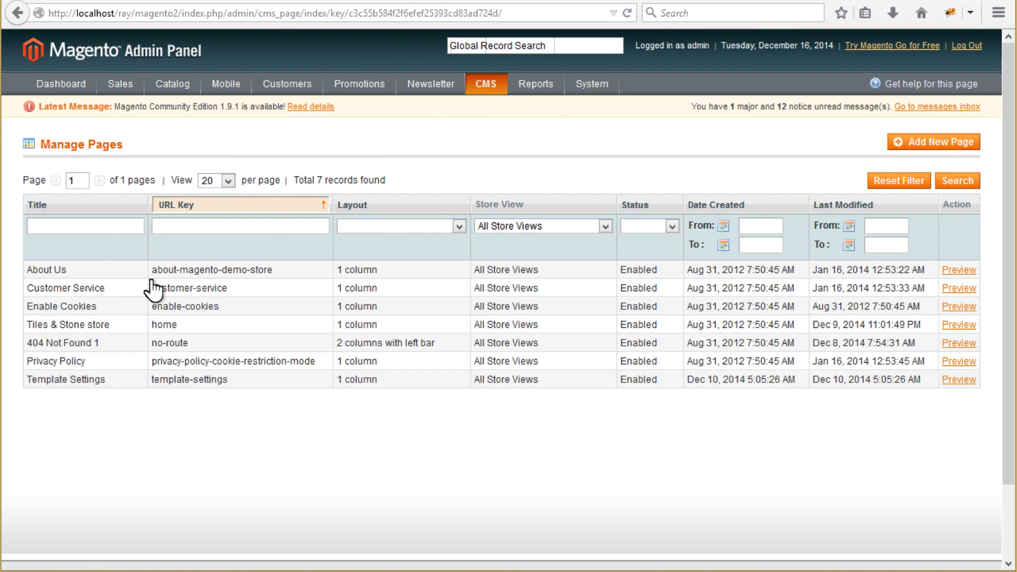
{"action": "left_click", "coordinate": [75, 273]}
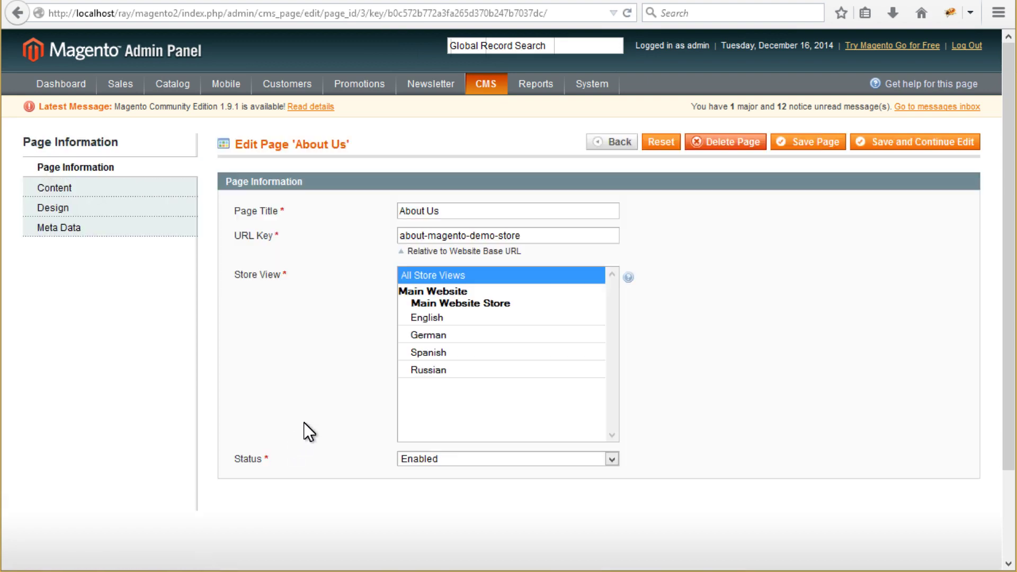
Set the About Us page's URL key to "about-us" and save the page while keeping it open for editing
{"action": "left_click_drag", "start_coordinate": [524, 235], "coordinate": [457, 236]}
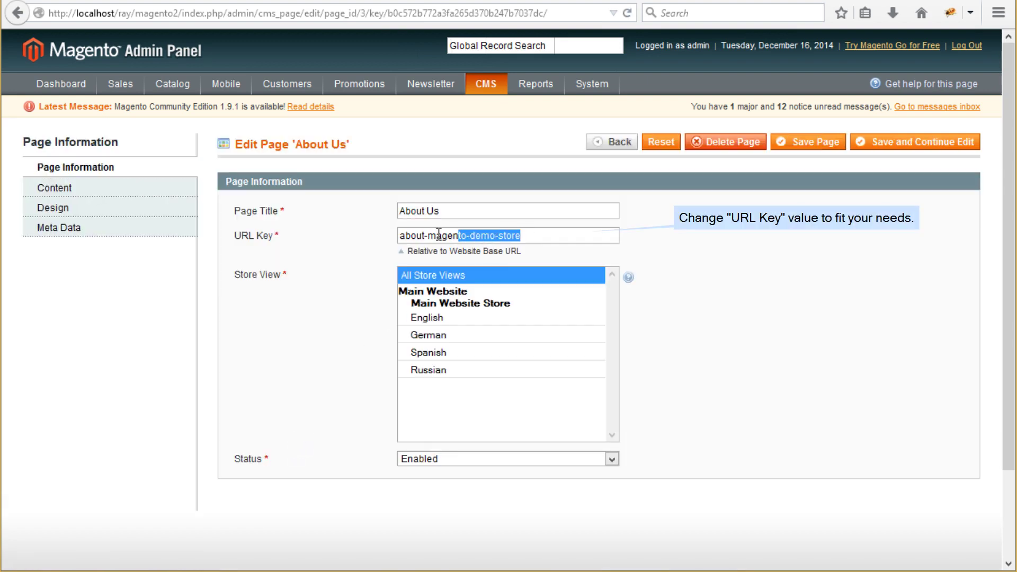
{"action": "left_click_drag", "start_coordinate": [439, 233], "coordinate": [745, 237]}
{"action": "left_click", "coordinate": [428, 237]}
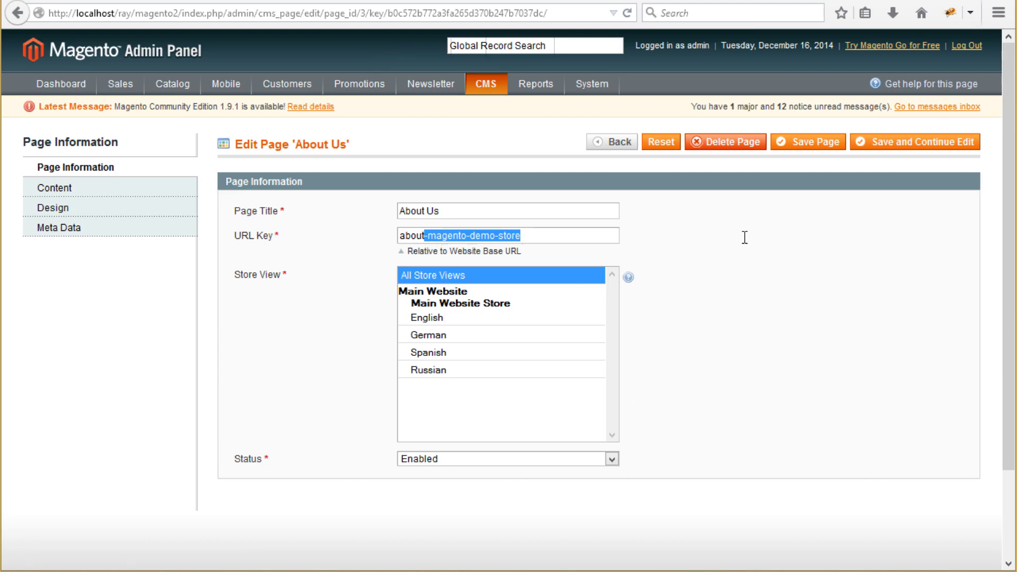
{"action": "type", "text": "-us"}
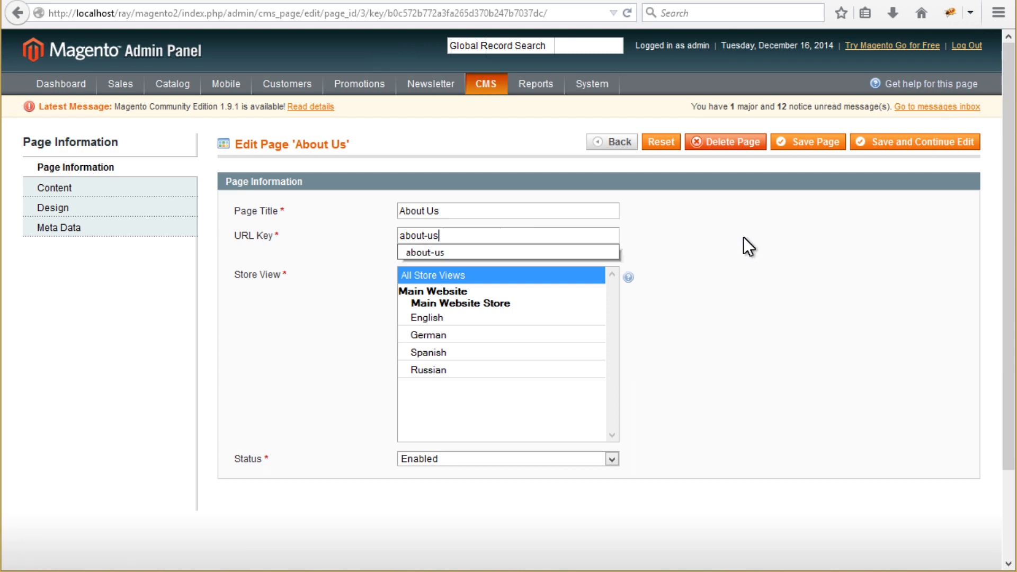
{"action": "left_click", "coordinate": [743, 237]}
{"action": "left_click_drag", "start_coordinate": [442, 236], "coordinate": [389, 235]}
{"action": "left_click", "coordinate": [712, 240]}
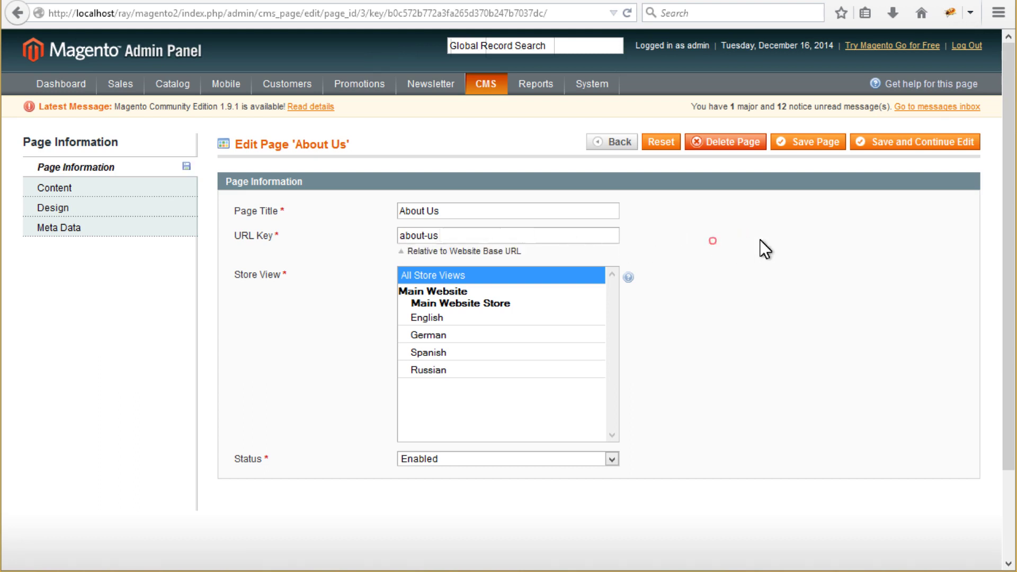
{"action": "left_click", "coordinate": [904, 148]}
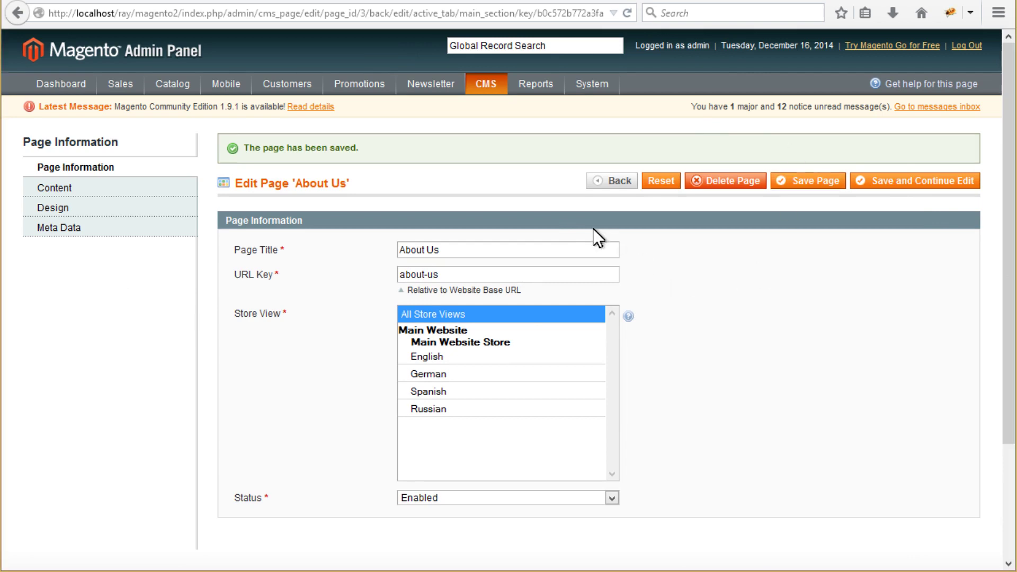
Open the Footer Links static block assigned to All Store Views and go to its content
{"action": "mouse_move", "coordinate": [487, 84]}
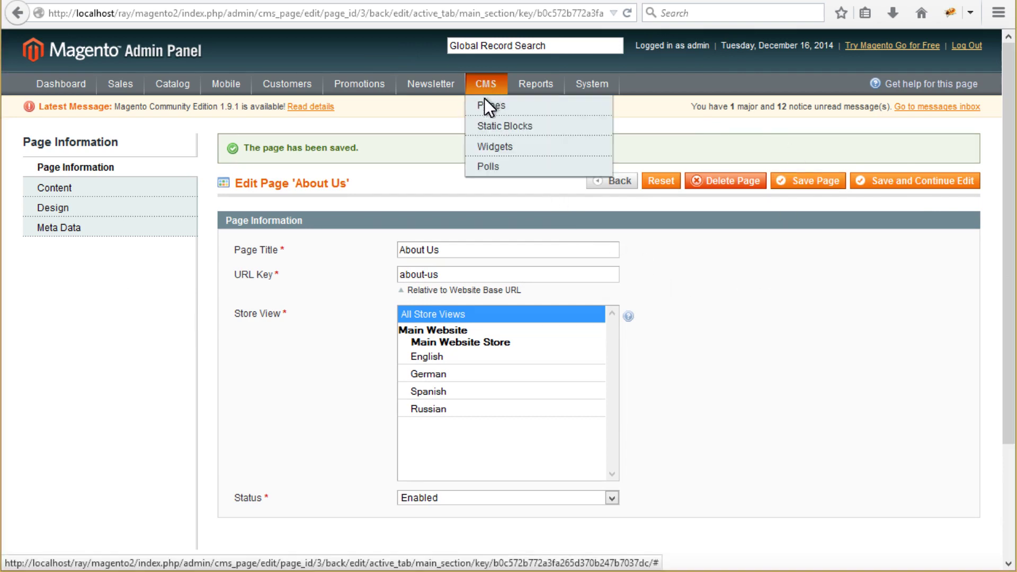
{"action": "left_click", "coordinate": [493, 128]}
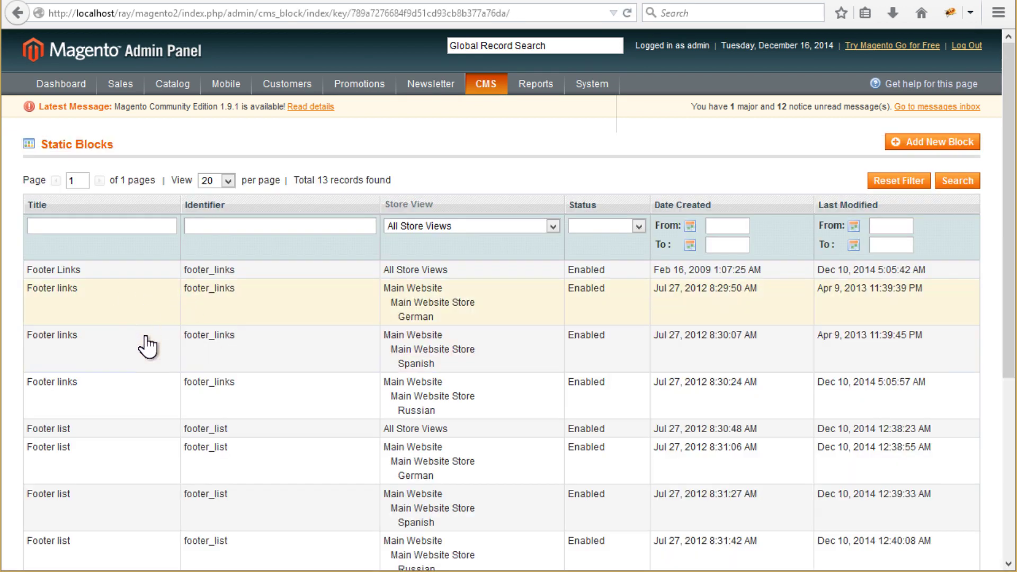
{"action": "scroll", "coordinate": [143, 388], "scroll_direction": "down", "scroll_amount": 3}
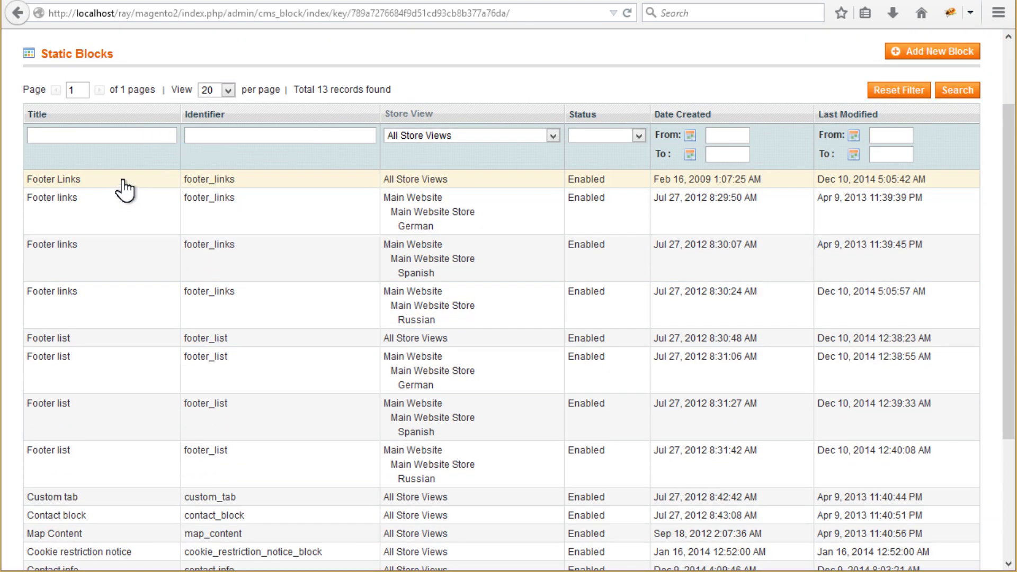
{"action": "left_click", "coordinate": [125, 188]}
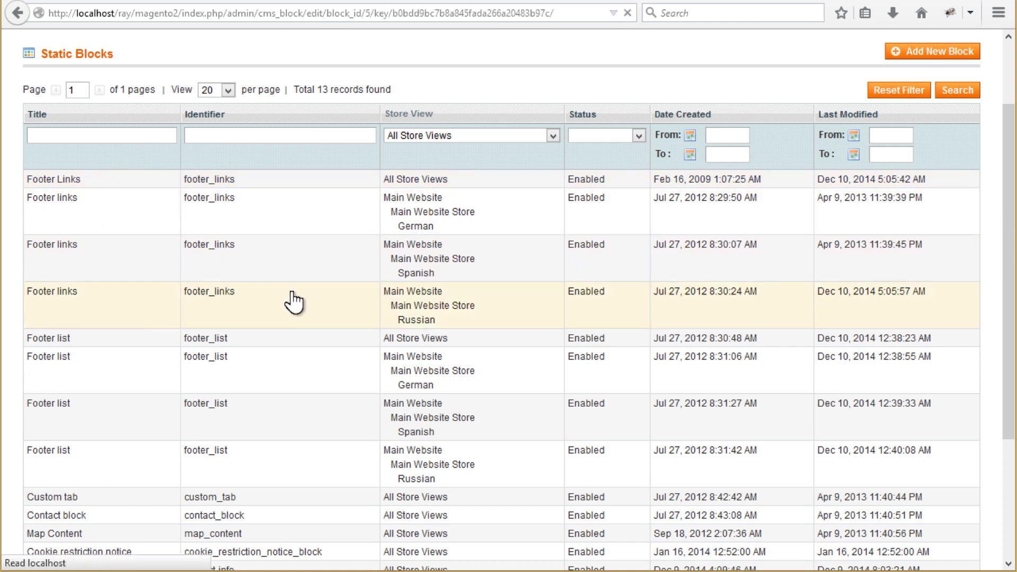
{"action": "scroll", "coordinate": [497, 330], "scroll_direction": "down", "scroll_amount": 4}
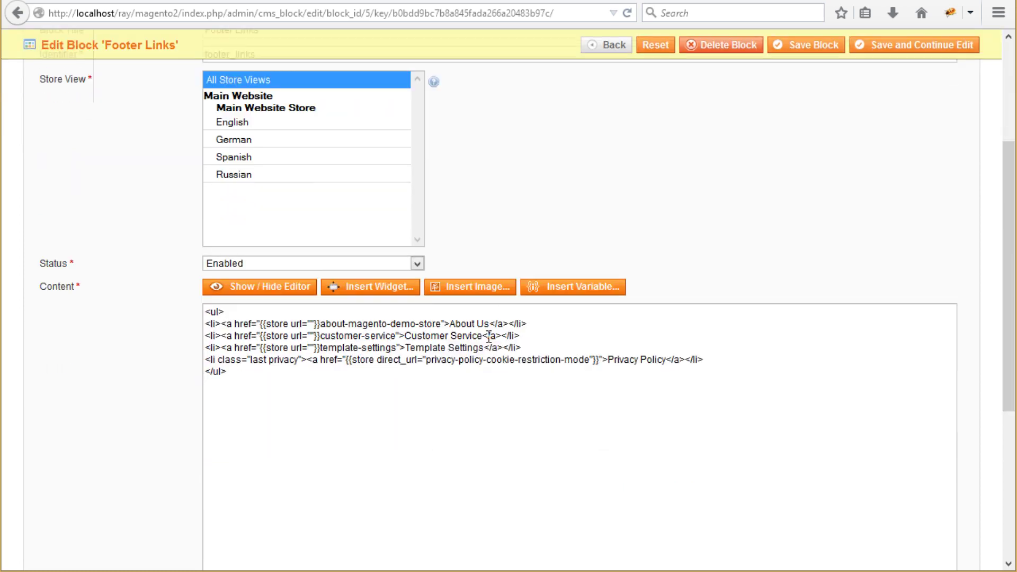
Change the About Us link target in the block content to "about-us" and save the block, keeping it open
{"action": "left_click_drag", "start_coordinate": [348, 323], "coordinate": [442, 324]}
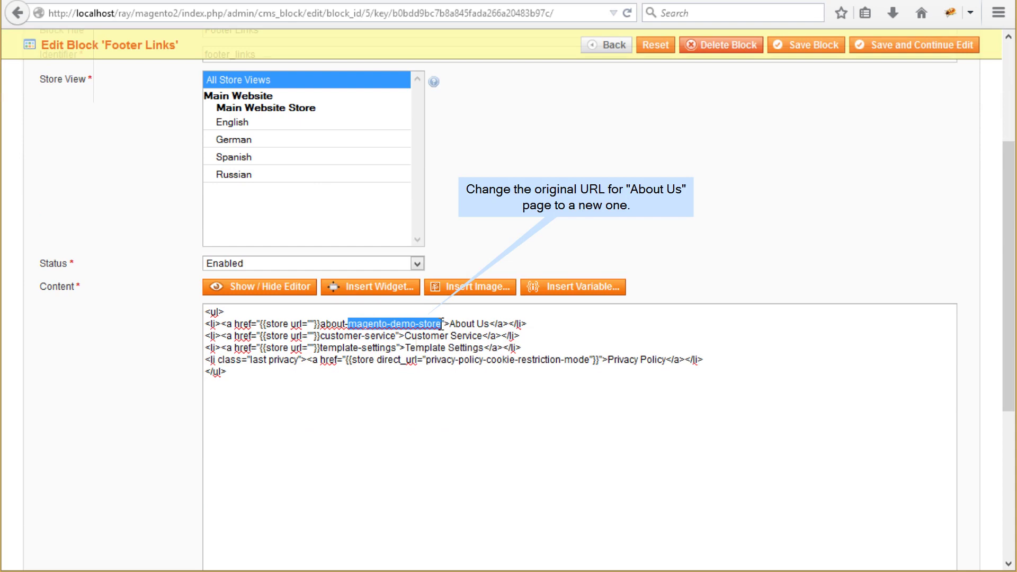
{"action": "type", "text": "u"}
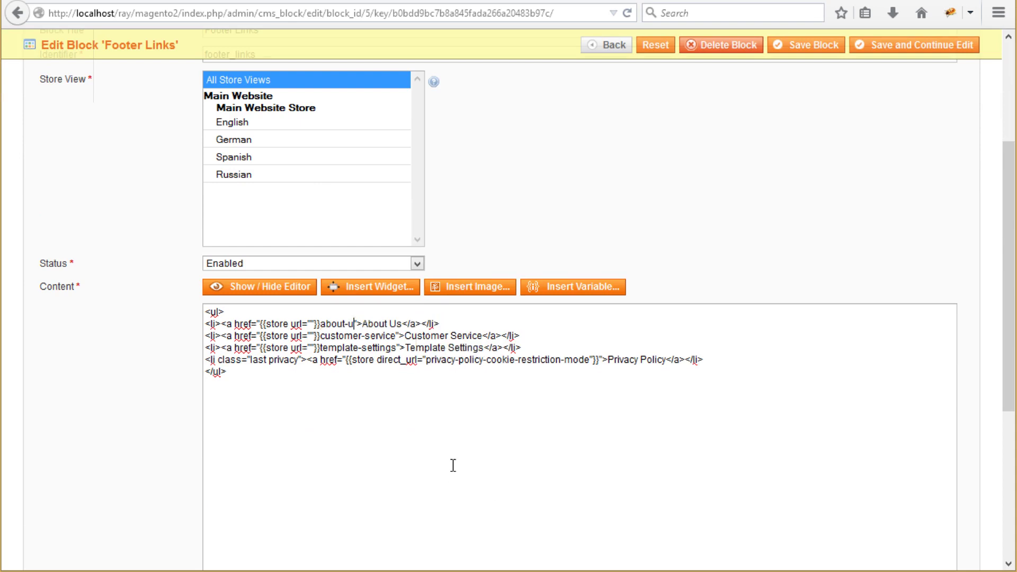
{"action": "type", "text": "s"}
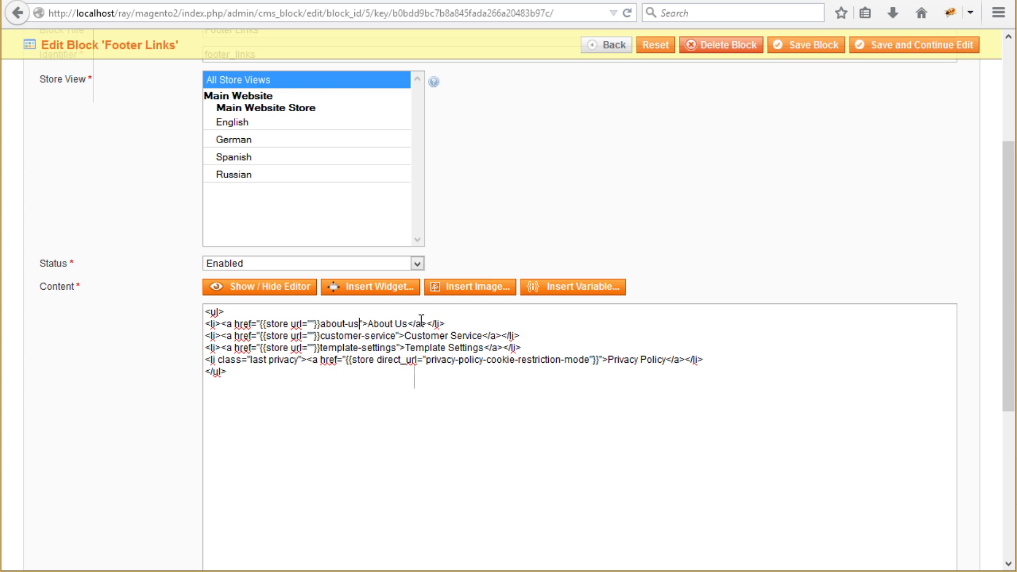
{"action": "left_click_drag", "start_coordinate": [445, 324], "coordinate": [244, 319]}
{"action": "left_click", "coordinate": [511, 323]}
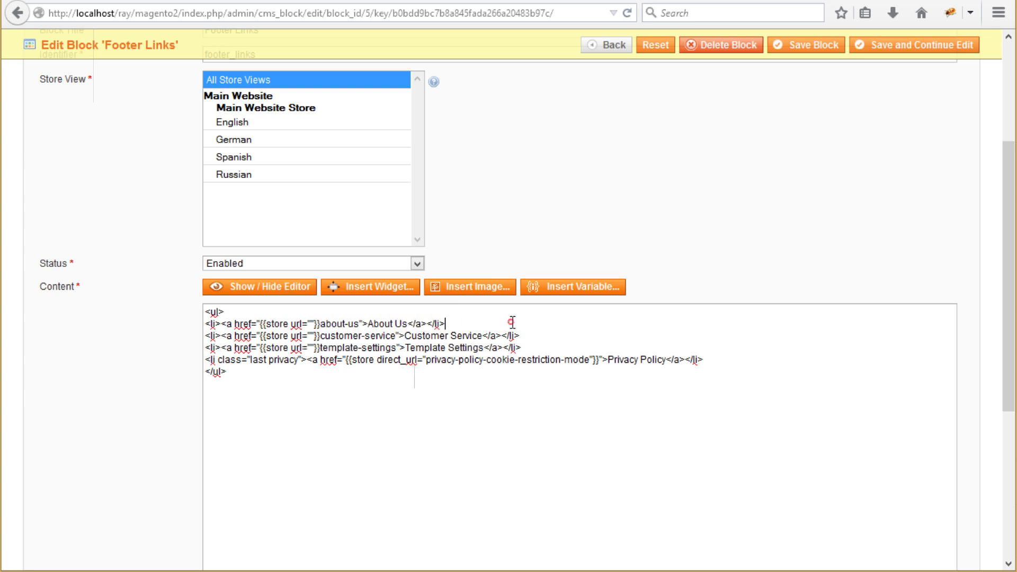
{"action": "left_click", "coordinate": [920, 47]}
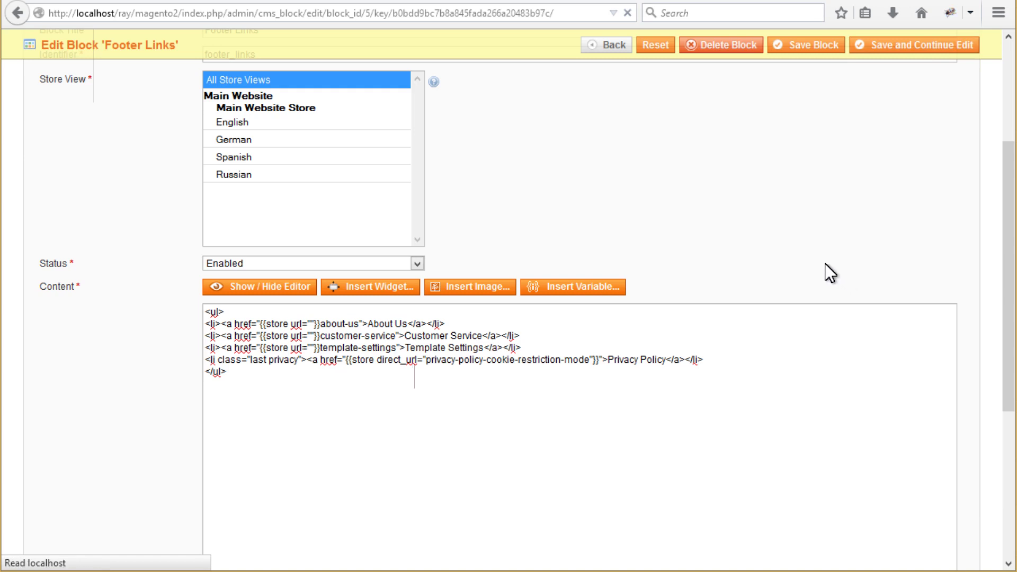
Reload the storefront home page and open About Us from the footer to check its new URL
{"action": "left_click", "coordinate": [711, 1]}
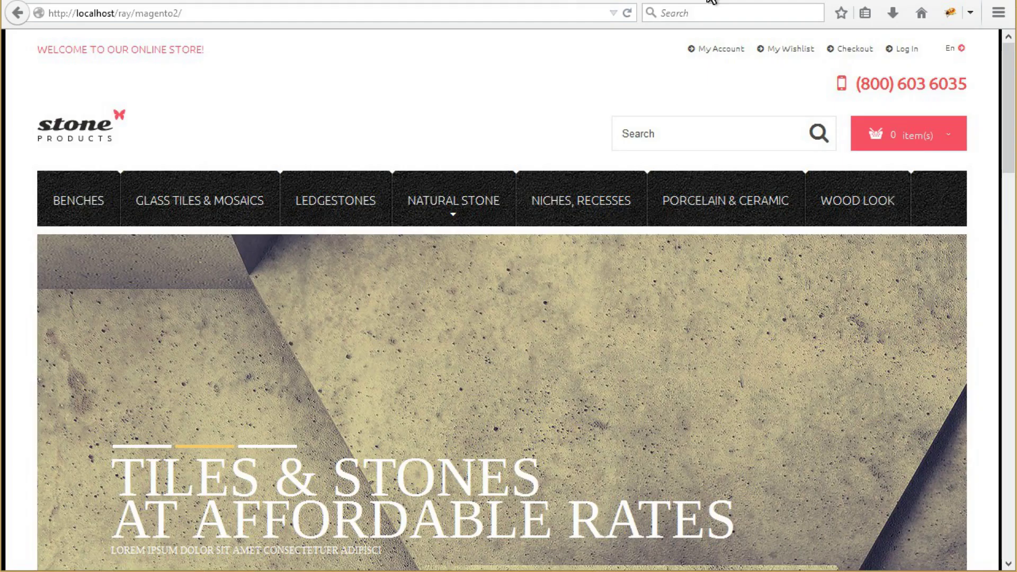
{"action": "left_click", "coordinate": [545, 12]}
{"action": "key", "text": "Return"}
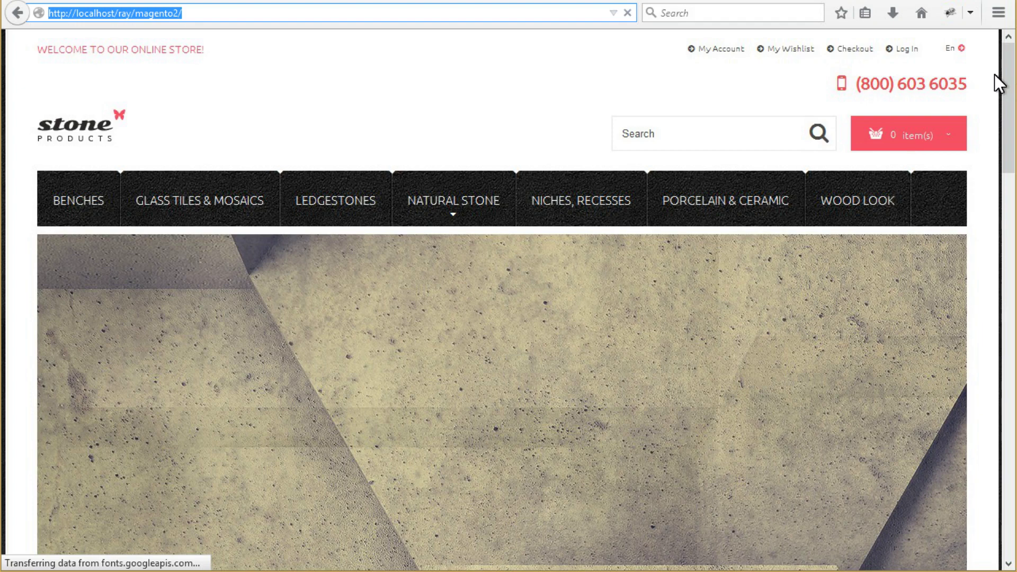
{"action": "key", "text": "F5"}
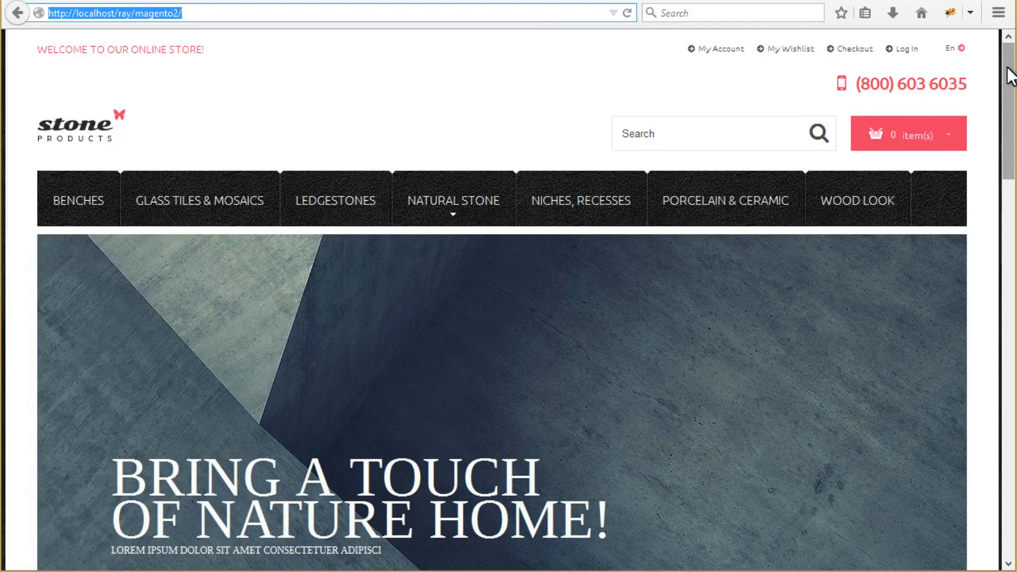
{"action": "left_click_drag", "start_coordinate": [1008, 74], "coordinate": [970, 443]}
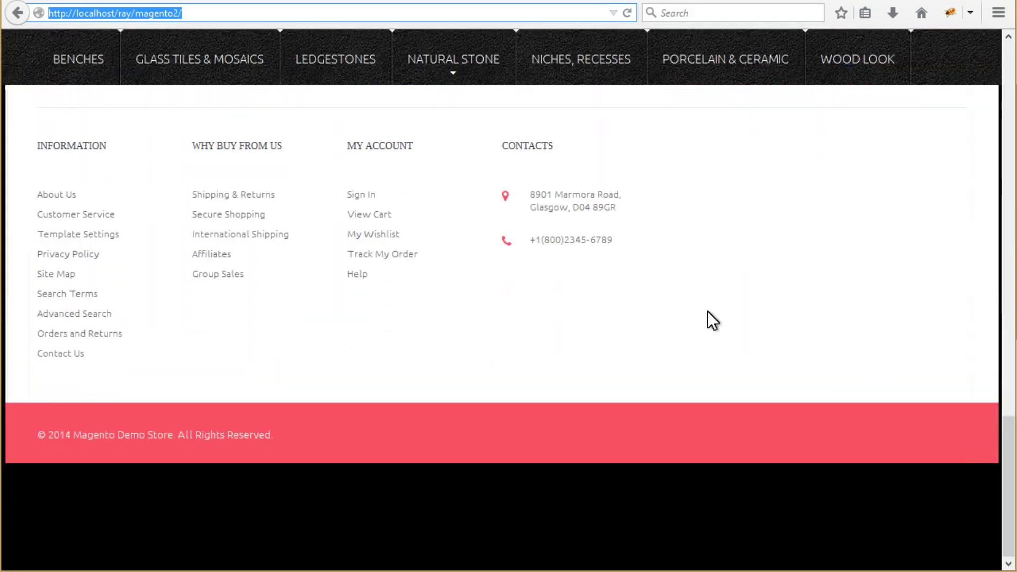
{"action": "left_click", "coordinate": [62, 195]}
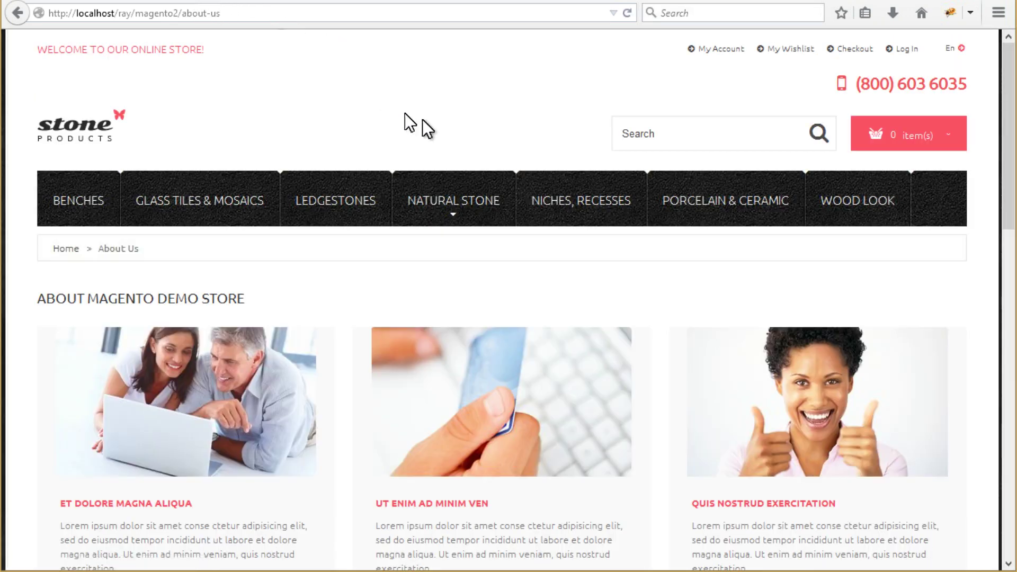
{"action": "mouse_move", "coordinate": [1010, 141]}
{"action": "left_mouse_down"}
{"action": "mouse_move", "coordinate": [1010, 437]}
{"action": "mouse_move", "coordinate": [1010, 131]}
{"action": "left_mouse_up"}
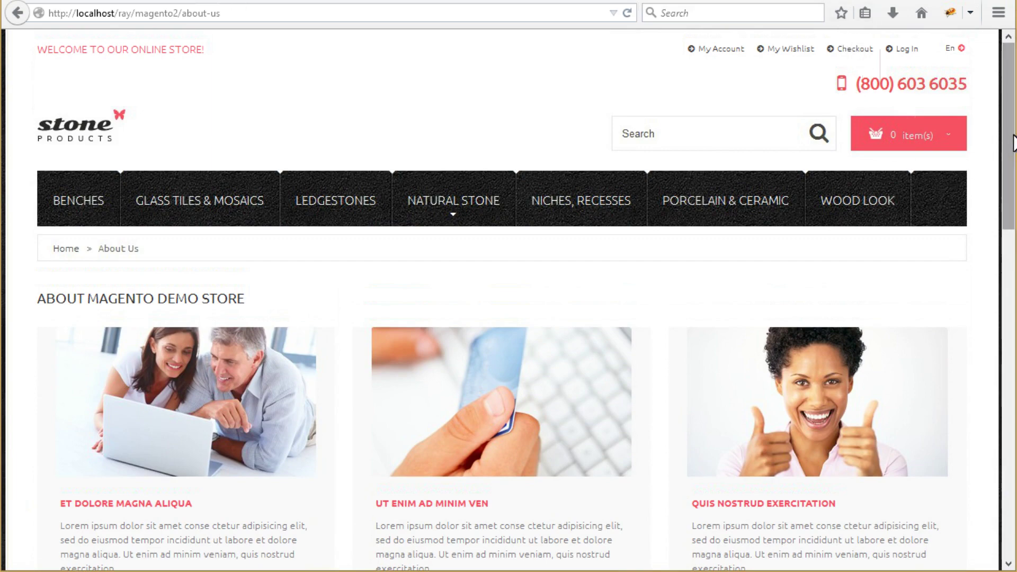
Open the Contact Us page from the storefront footer and check its URL
{"action": "left_click_drag", "start_coordinate": [1010, 158], "coordinate": [1010, 479]}
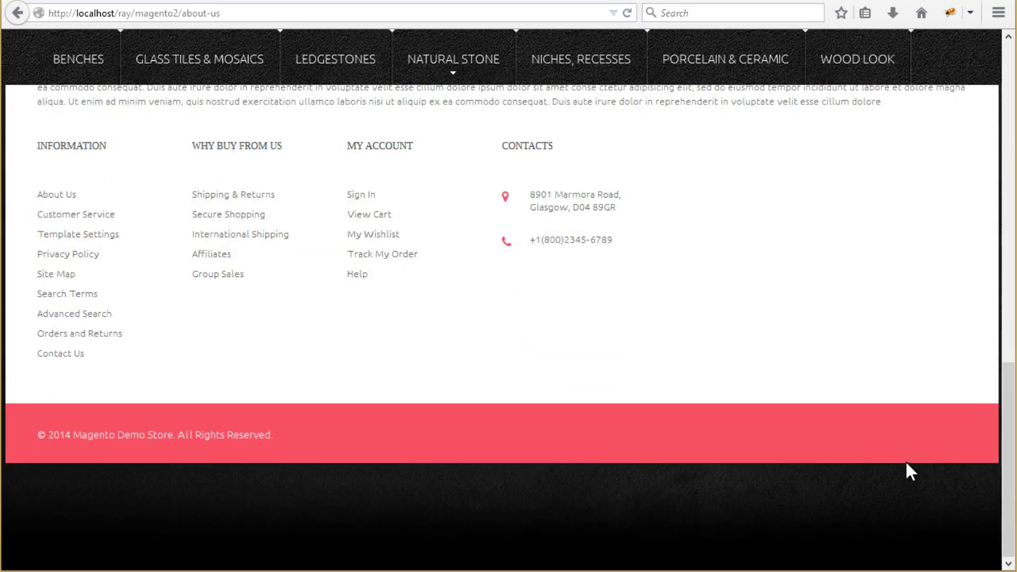
{"action": "left_click", "coordinate": [75, 356]}
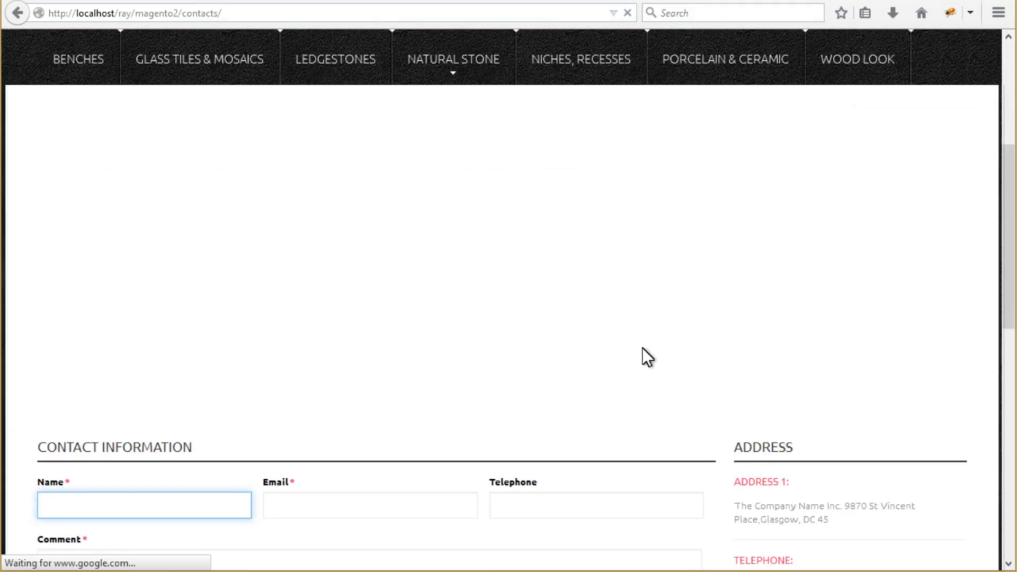
{"action": "left_click_drag", "start_coordinate": [183, 13], "coordinate": [234, 14]}
{"action": "left_click", "coordinate": [234, 14]}
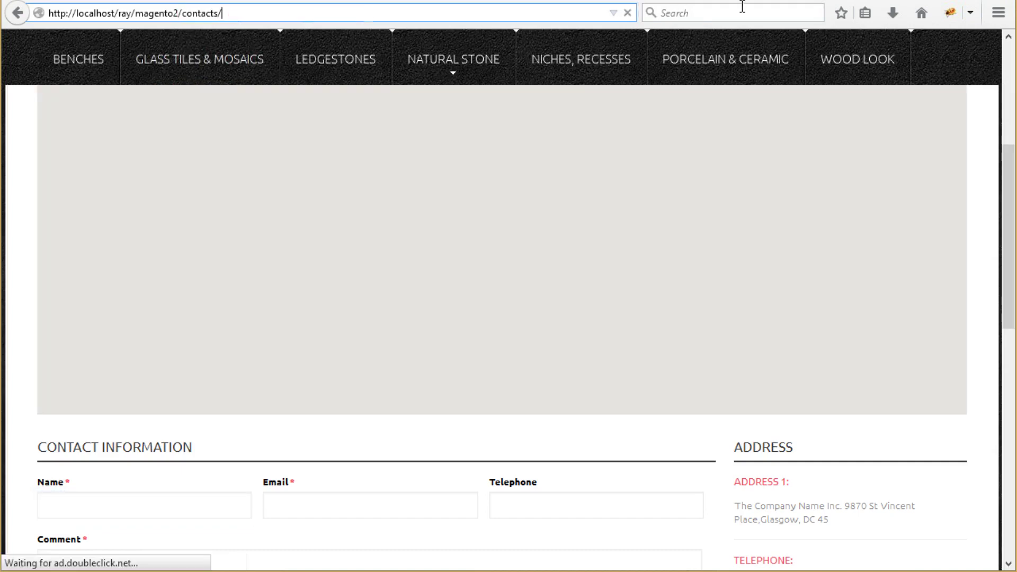
Return to the admin panel, review the Footer Links block content and open the list of CMS pages
{"action": "left_click", "coordinate": [828, 0]}
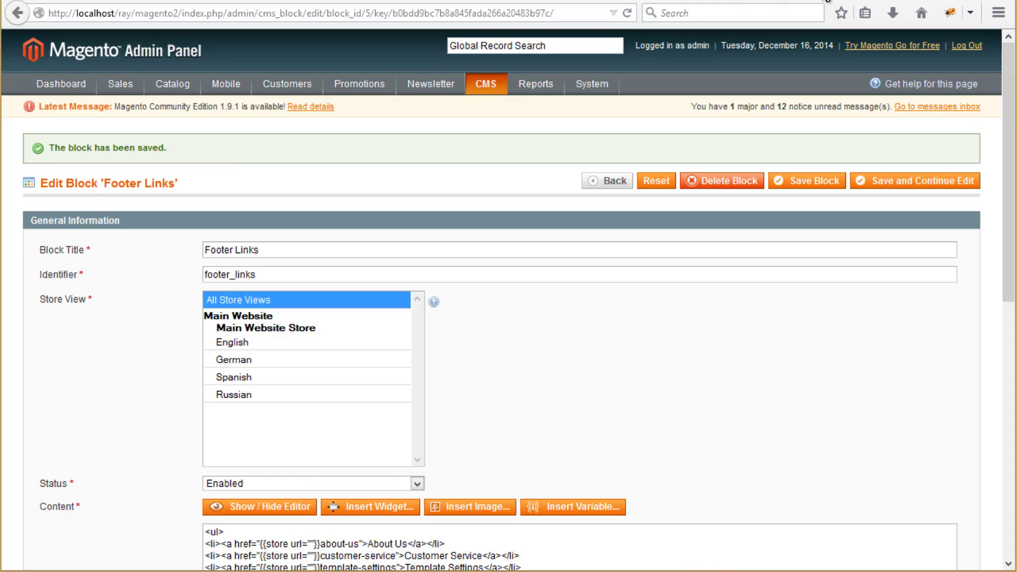
{"action": "scroll", "coordinate": [711, 325], "scroll_direction": "down", "scroll_amount": 3}
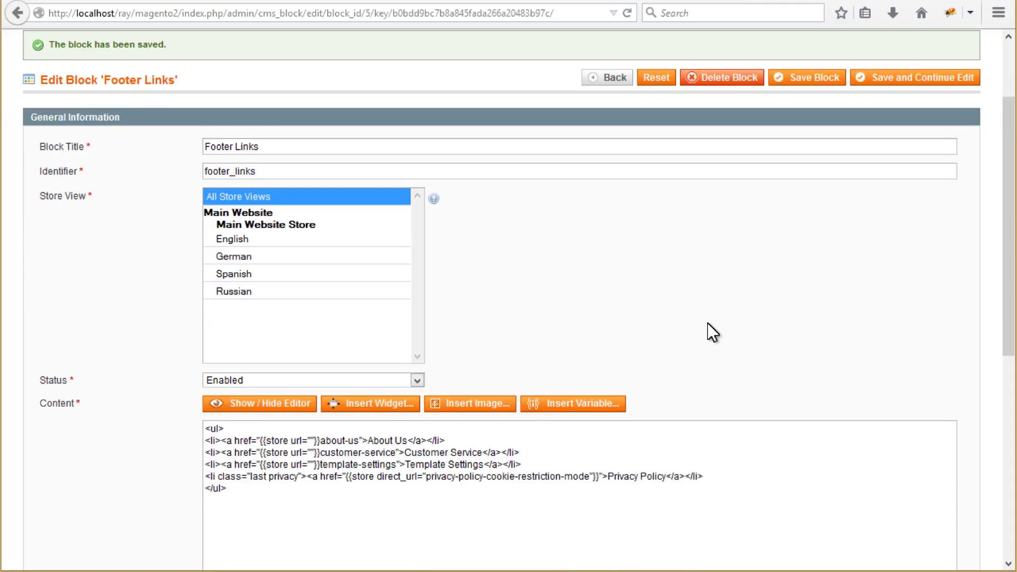
{"action": "scroll", "coordinate": [432, 200], "scroll_direction": "up", "scroll_amount": 3}
{"action": "mouse_move", "coordinate": [476, 82]}
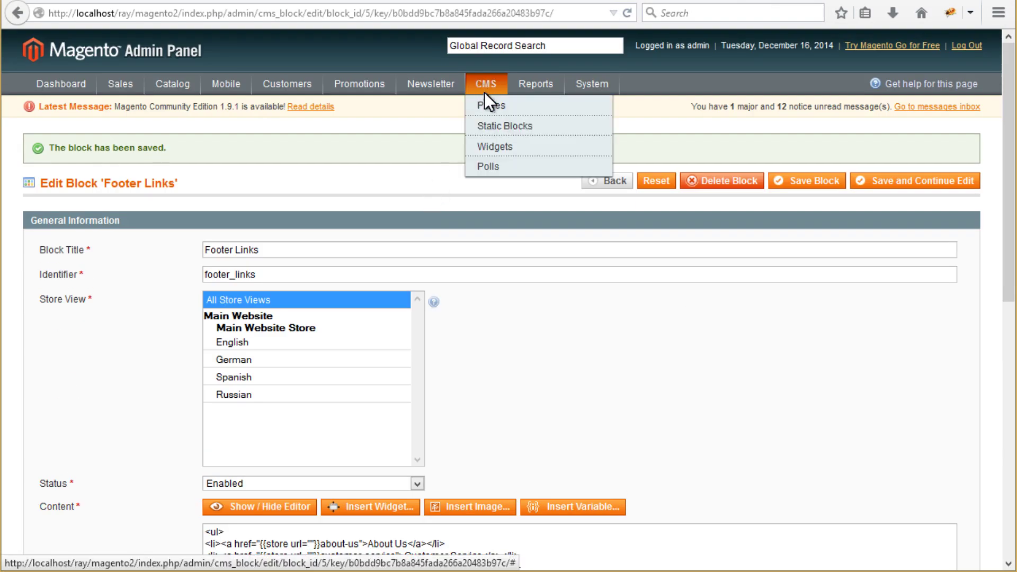
{"action": "left_click", "coordinate": [488, 109]}
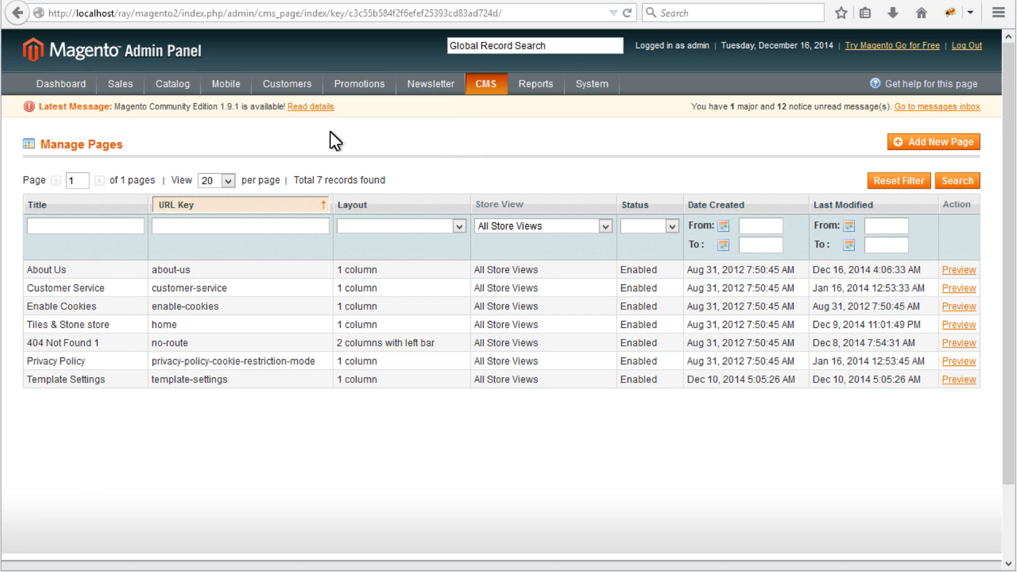
Open URL Rewrite Management in the catalog section and start a new URL rewrite of the Custom type
{"action": "left_click", "coordinate": [274, 162]}
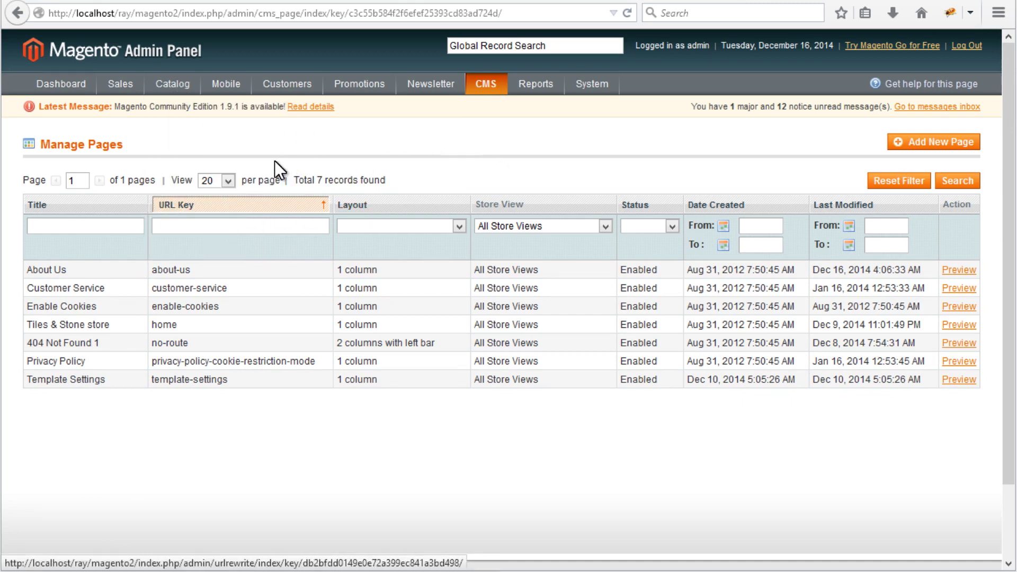
{"action": "mouse_move", "coordinate": [164, 94]}
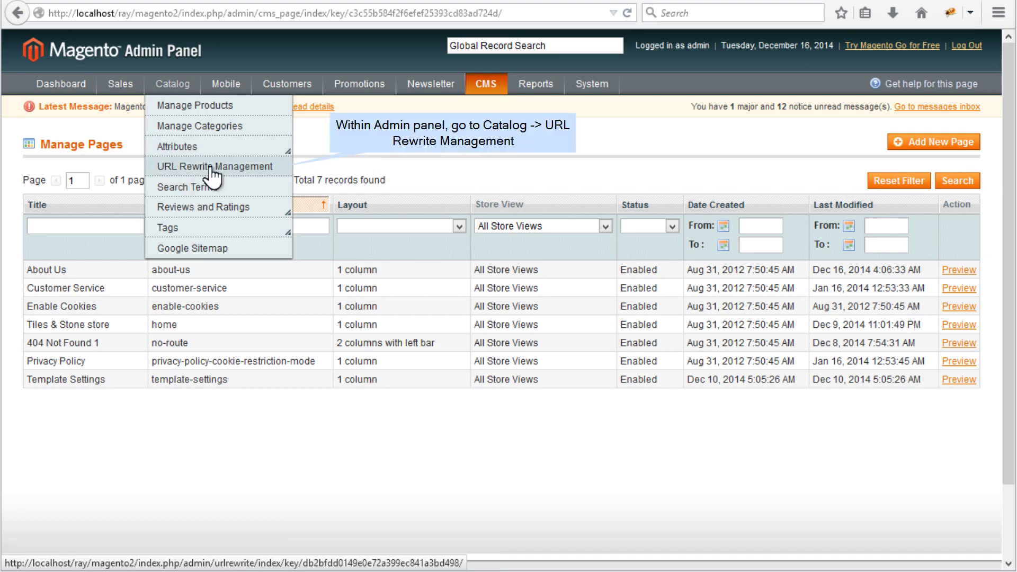
{"action": "left_click", "coordinate": [212, 166]}
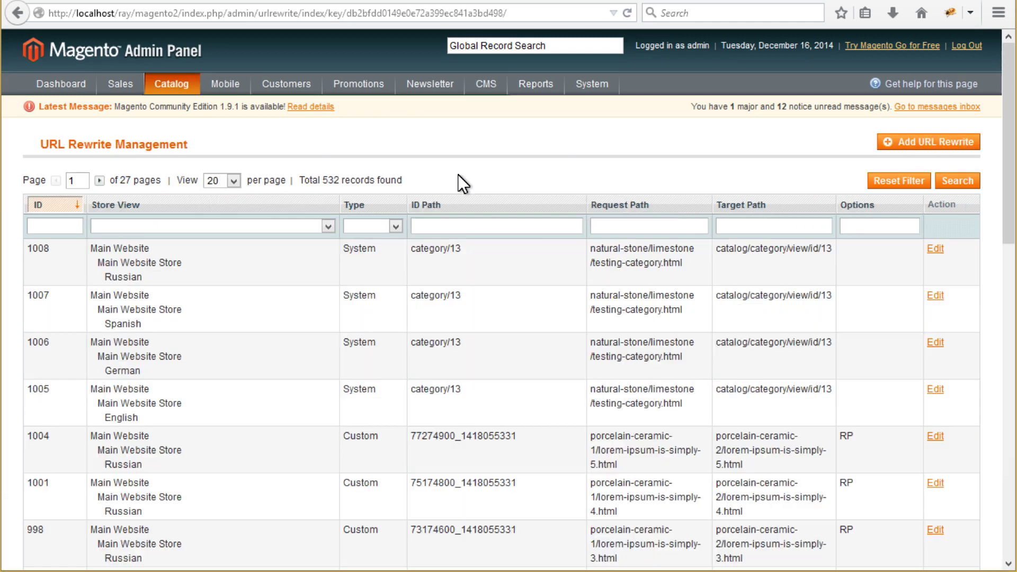
{"action": "left_click", "coordinate": [921, 146]}
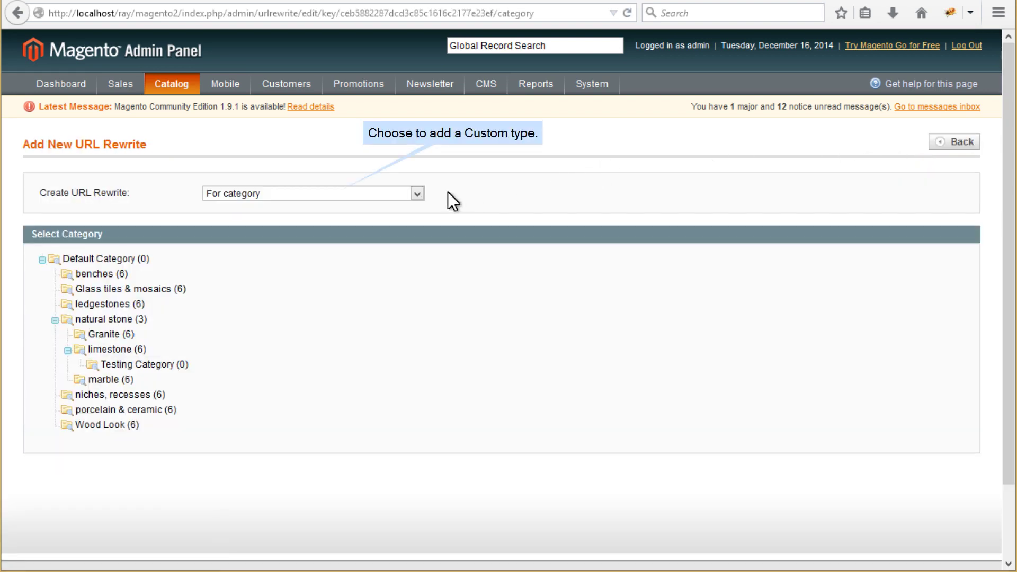
{"action": "left_click", "coordinate": [391, 193]}
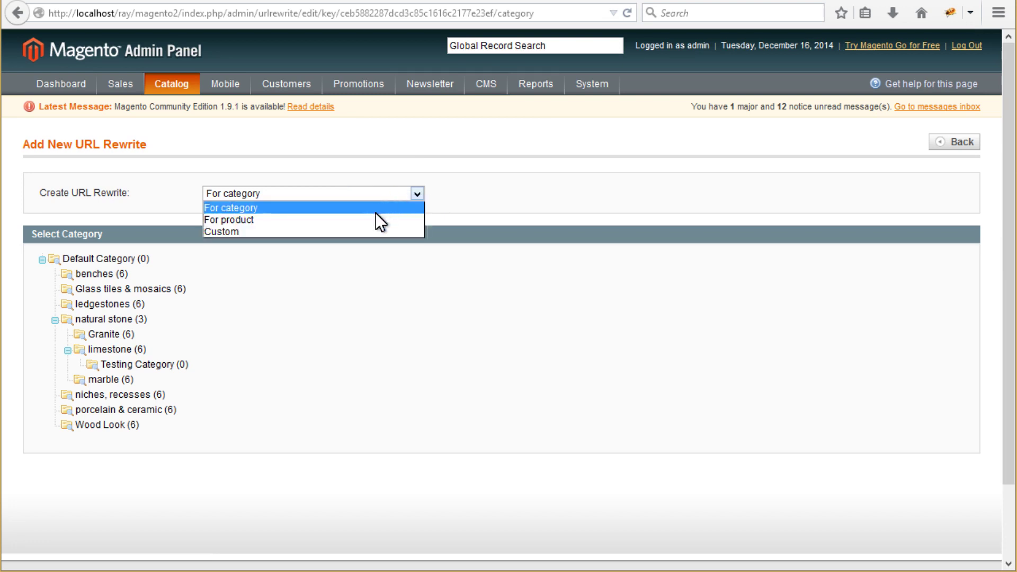
{"action": "left_click", "coordinate": [353, 232]}
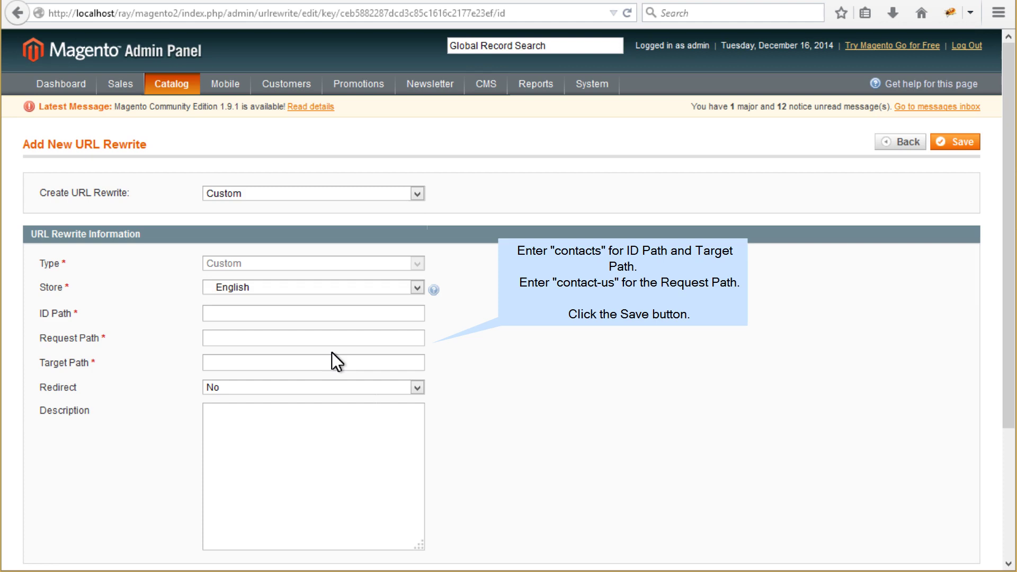
Enter "contacts" as both the ID Path and the Target Path of the new URL rewrite
{"action": "left_click", "coordinate": [261, 313]}
{"action": "left_click", "coordinate": [261, 313]}
{"action": "left_click", "coordinate": [256, 330]}
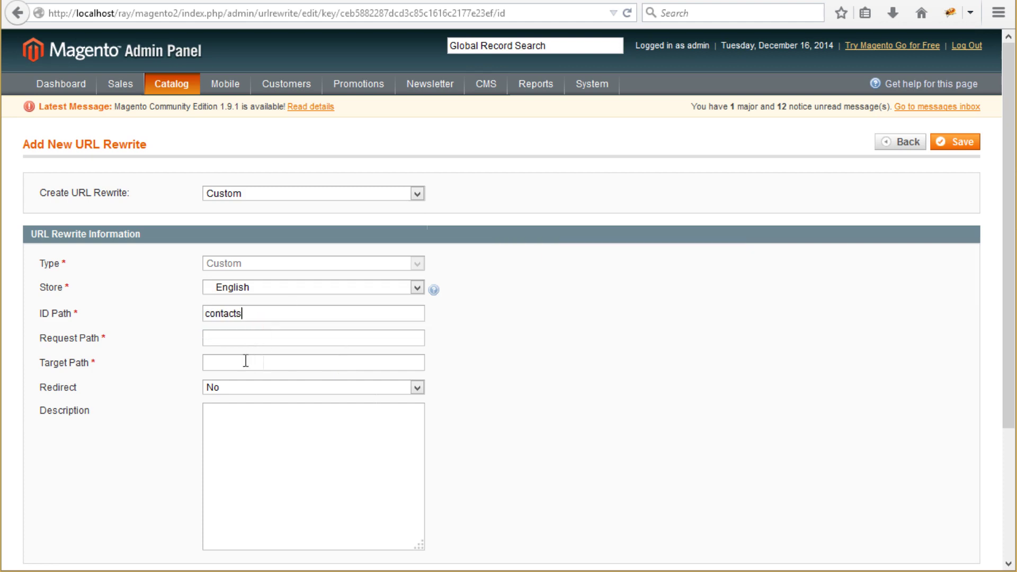
{"action": "left_click", "coordinate": [235, 365]}
{"action": "type", "text": "con"}
{"action": "key", "text": "Down"}
{"action": "key", "text": "Return"}
Set the Request Path to "contact-us" and save the URL rewrite
{"action": "left_click", "coordinate": [246, 344]}
{"action": "type", "text": "con"}
{"action": "key", "text": "Down"}
{"action": "key", "text": "Return"}
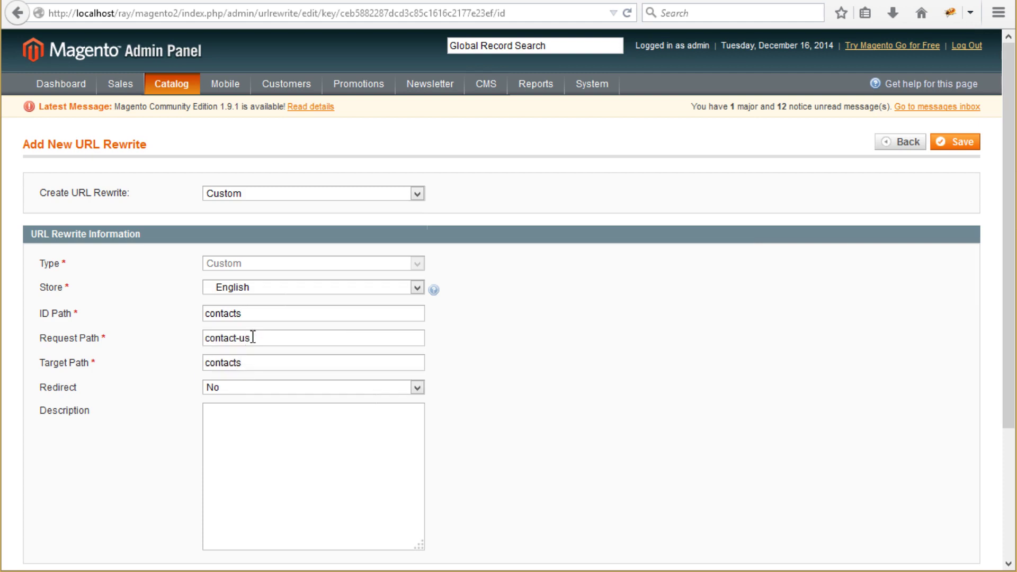
{"action": "triple_click", "coordinate": [221, 338]}
{"action": "key", "text": "Escape"}
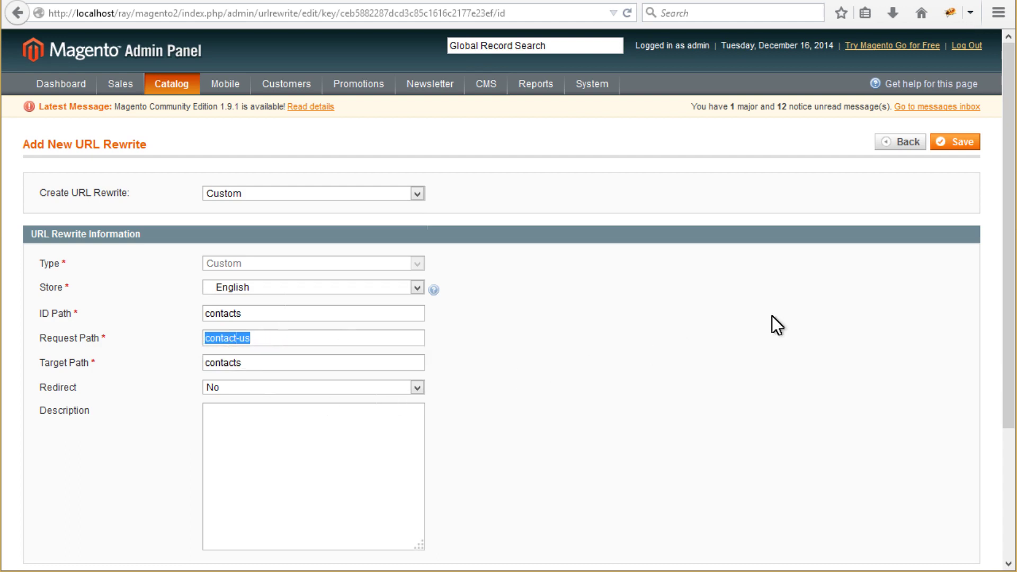
{"action": "left_click", "coordinate": [957, 142]}
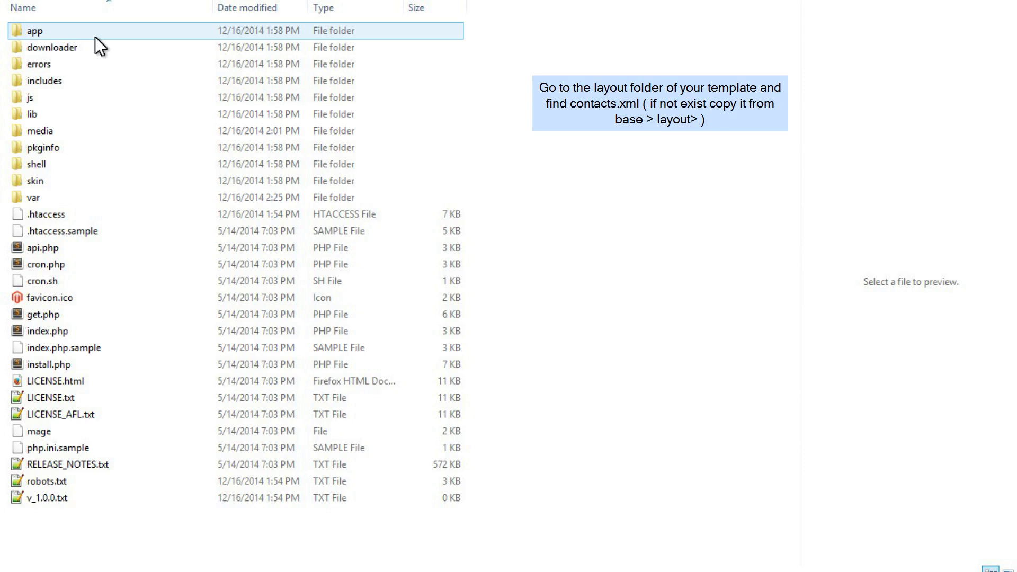
Switch to the Magento files, browse through app and design to the template's layout folder, and open contacts.xml
{"action": "double_click", "coordinate": [81, 29]}
{"action": "left_click", "coordinate": [69, 47]}
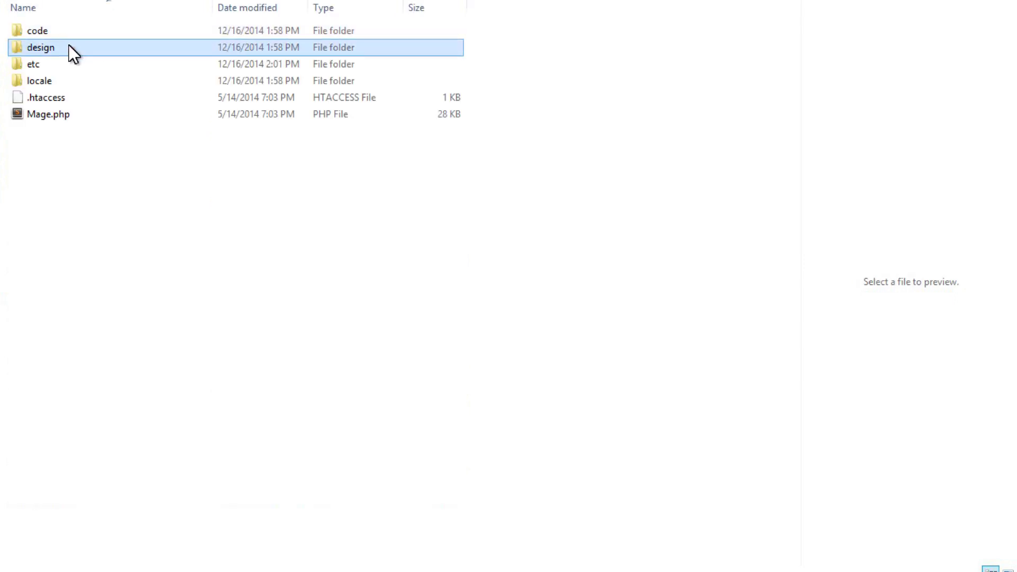
{"action": "double_click", "coordinate": [68, 46]}
{"action": "left_click", "coordinate": [65, 46]}
{"action": "double_click", "coordinate": [65, 46]}
{"action": "double_click", "coordinate": [65, 46]}
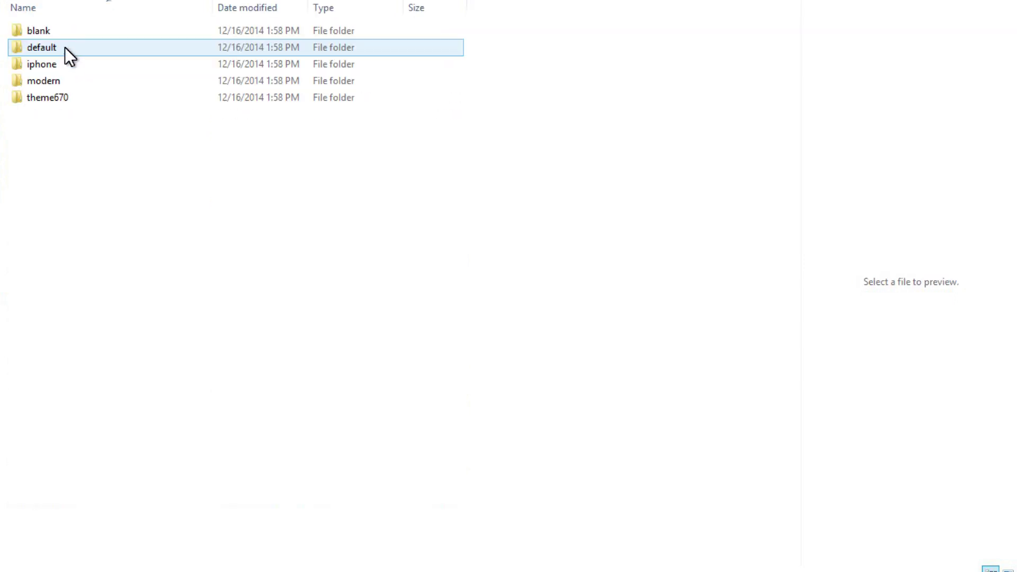
{"action": "left_click", "coordinate": [66, 86]}
{"action": "double_click", "coordinate": [67, 86]}
{"action": "double_click", "coordinate": [65, 33]}
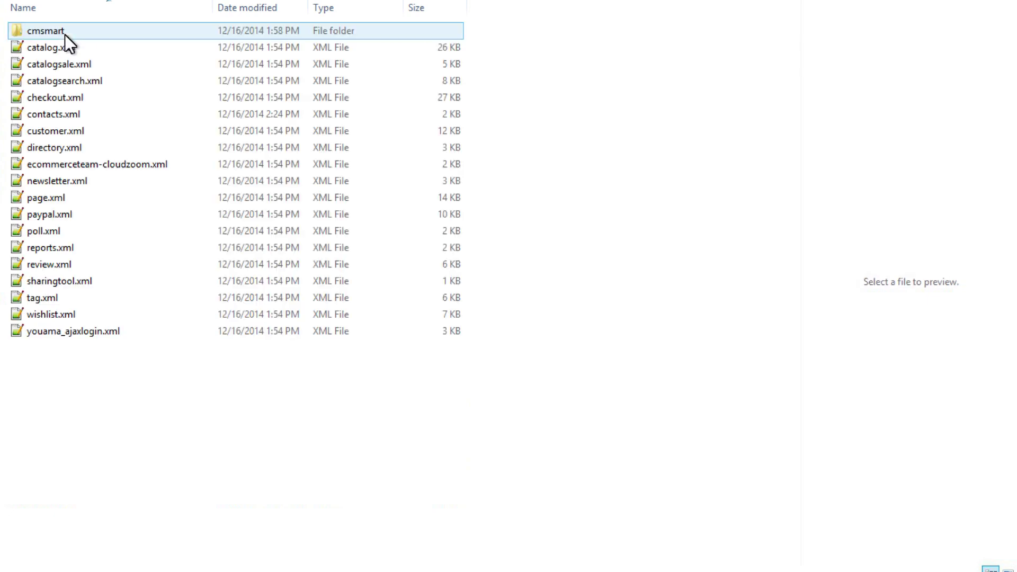
{"action": "left_click", "coordinate": [65, 113]}
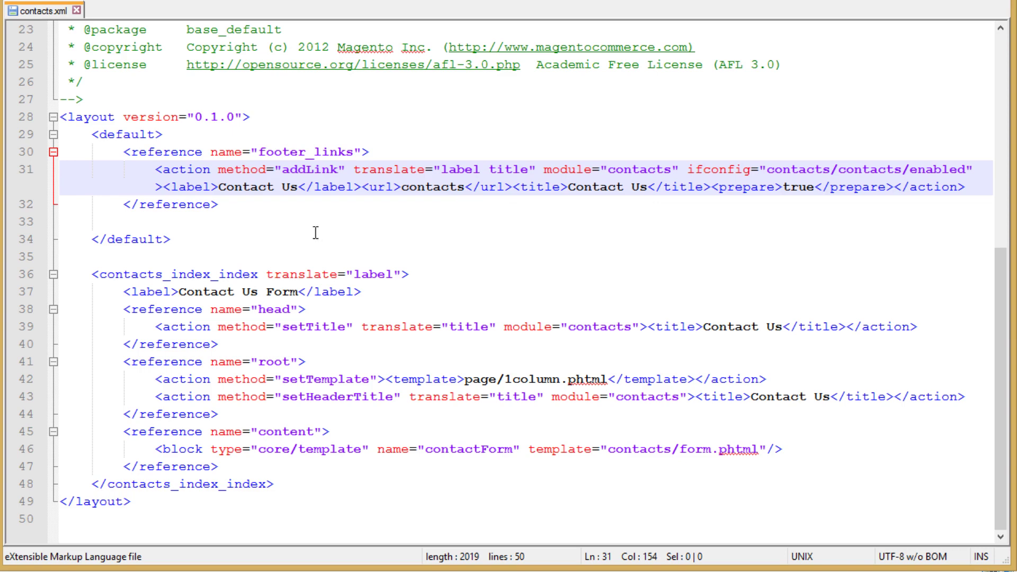
Change the Contact Us footer link's url value to "contact-us" in contacts.xml and save the file
{"action": "scroll", "coordinate": [313, 231], "scroll_direction": "up", "scroll_amount": 2}
{"action": "left_click", "coordinate": [454, 293]}
{"action": "left_click_drag", "start_coordinate": [463, 294], "coordinate": [410, 295]}
{"action": "left_click", "coordinate": [456, 295]}
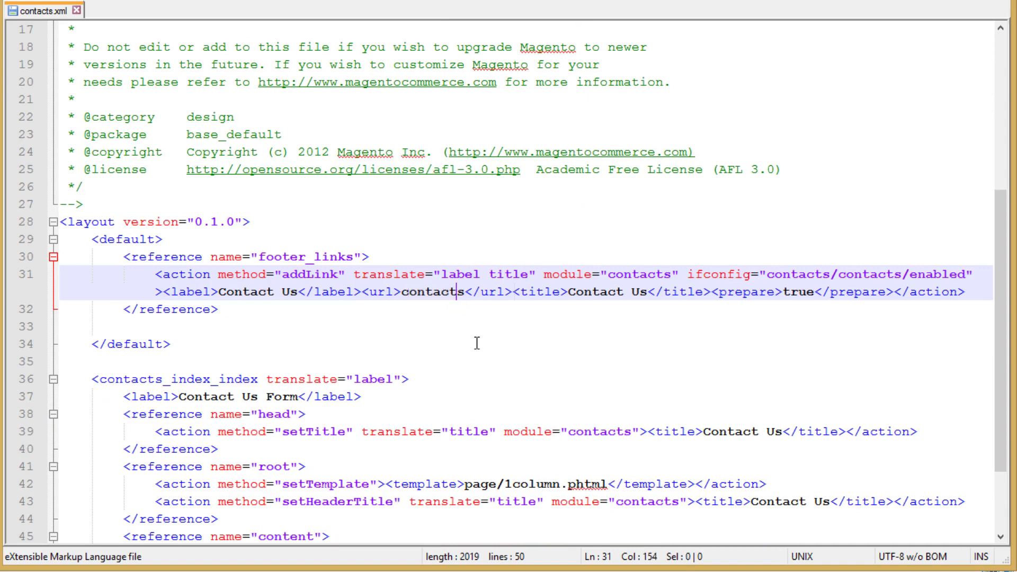
{"action": "type", "text": "-u"}
{"action": "left_click", "coordinate": [477, 343]}
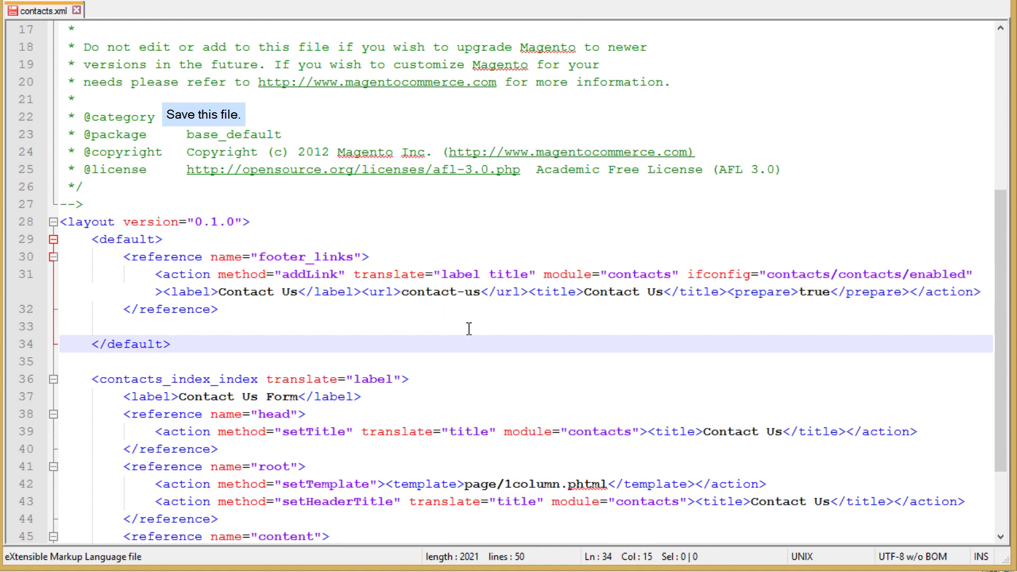
{"action": "key", "text": "ctrl+s"}
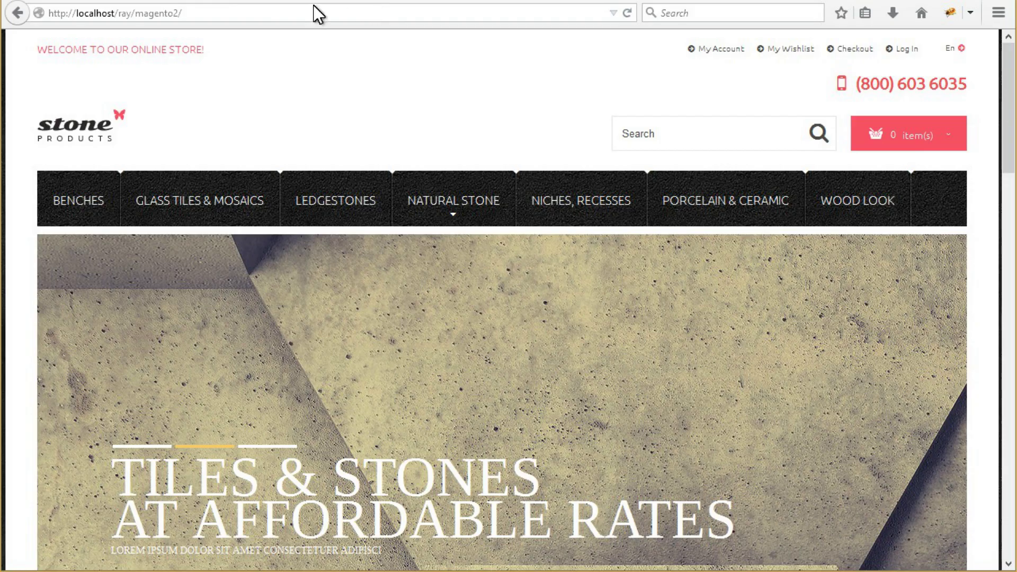
Reload the storefront home page in the browser and open Contact Us from the footer to check its new URL
{"action": "left_click", "coordinate": [205, 12]}
{"action": "key", "text": "Return"}
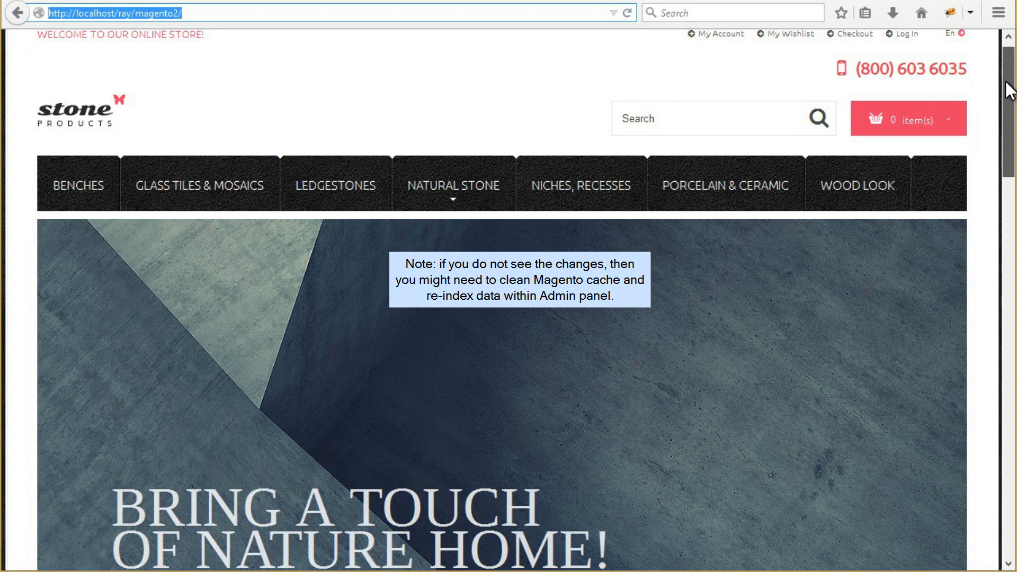
{"action": "left_click_drag", "start_coordinate": [1009, 89], "coordinate": [1009, 458]}
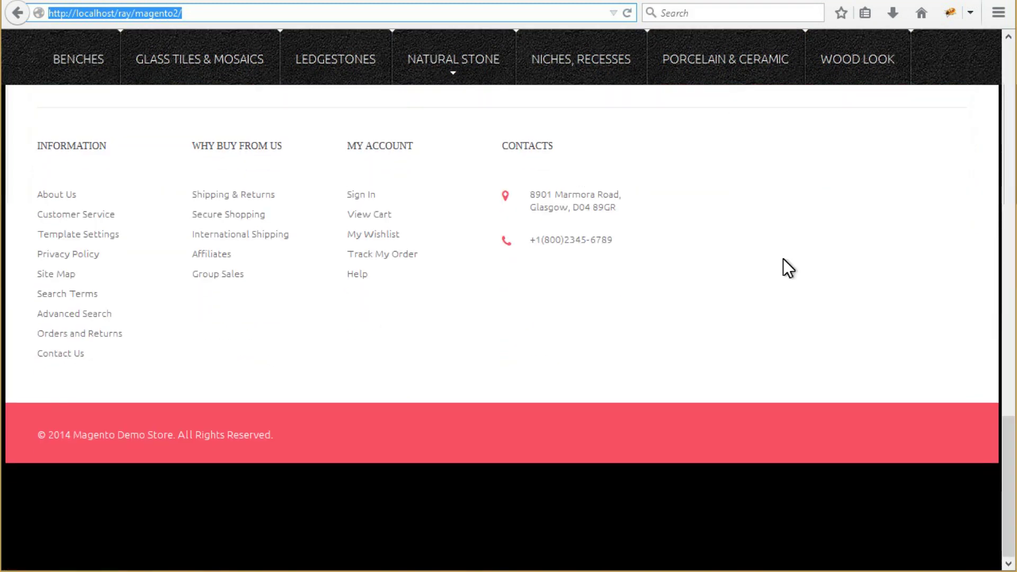
{"action": "left_click", "coordinate": [70, 364]}
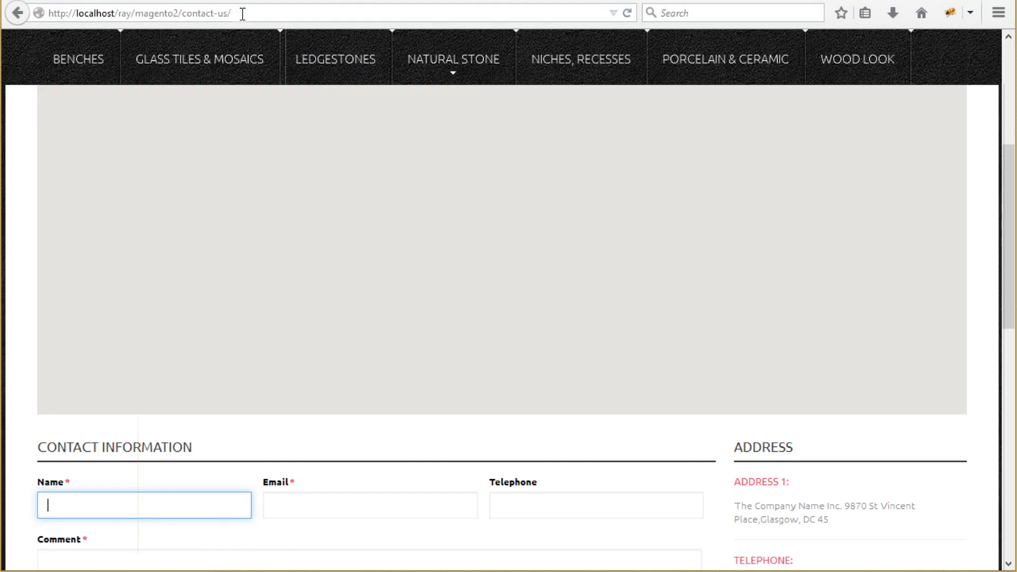
{"action": "left_click_drag", "start_coordinate": [1008, 190], "coordinate": [963, 381]}
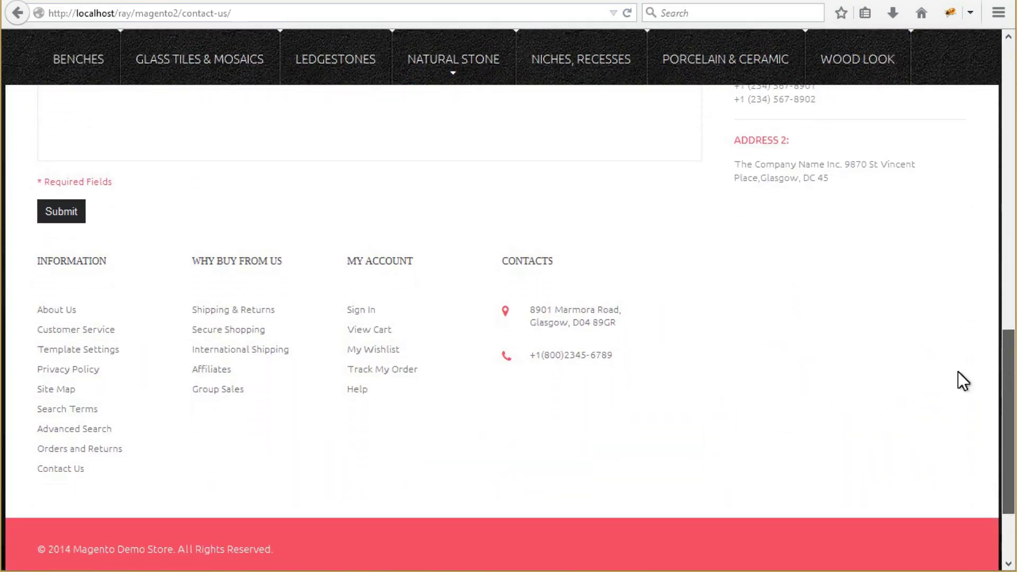